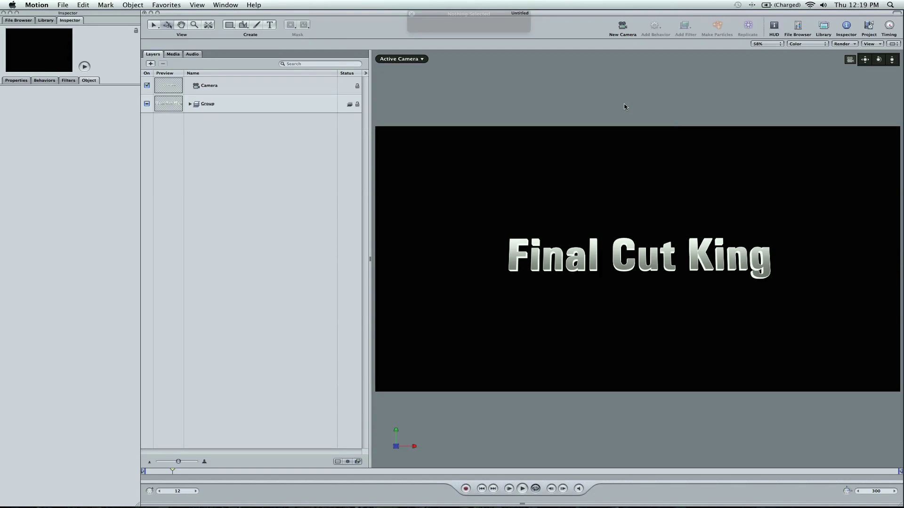
- Inspect the finished replicated title's style, rotate it in 3D, then select all four project layers
click(576, 270)
key(l)
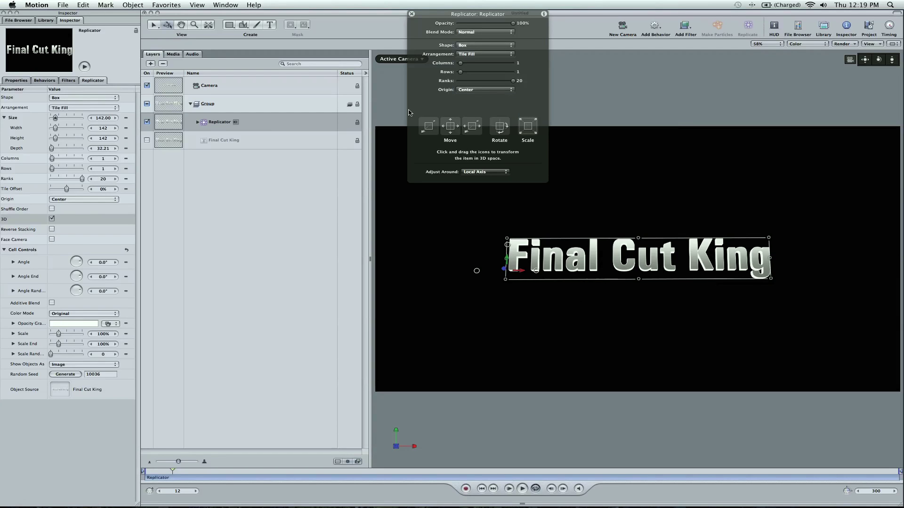
click(274, 141)
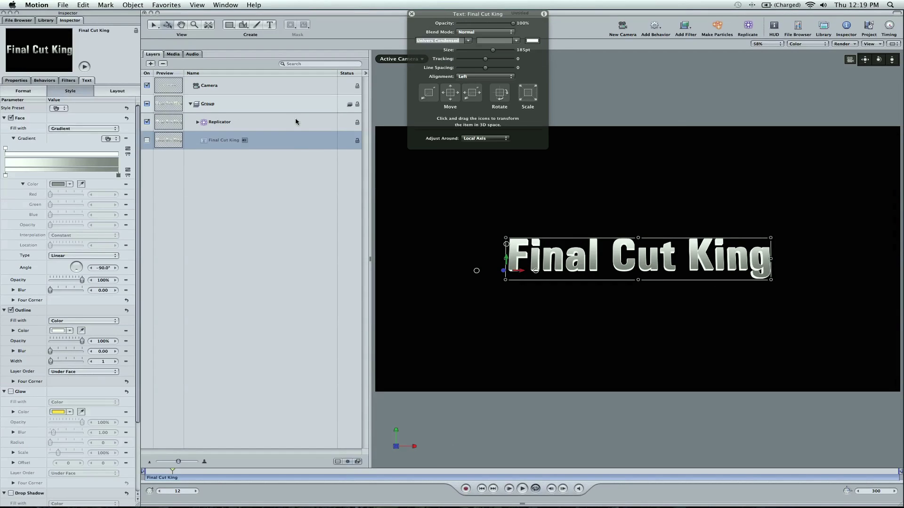
click(283, 123)
mouse_move(499, 129)
mouse_down()
mouse_move(470, 172)
mouse_move(470, 156)
mouse_move(511, 137)
mouse_move(501, 140)
mouse_up()
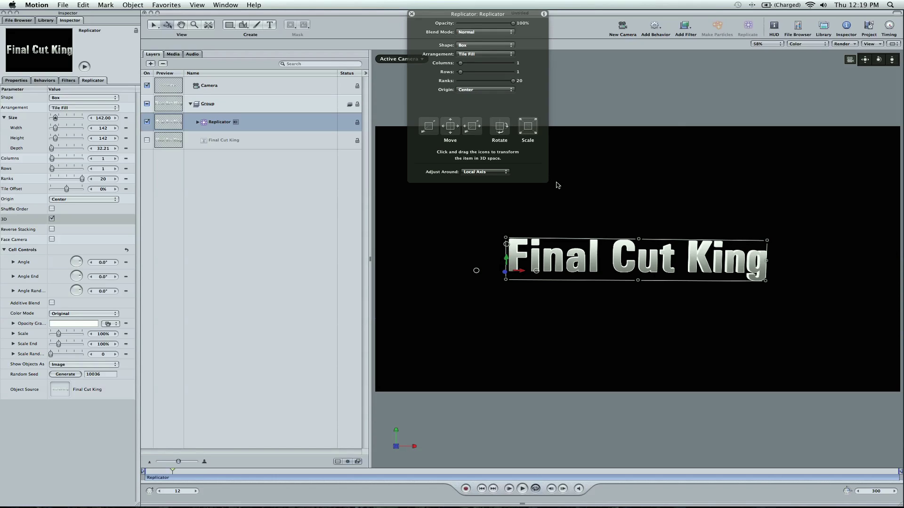
click(597, 178)
drag(235, 172, 230, 91)
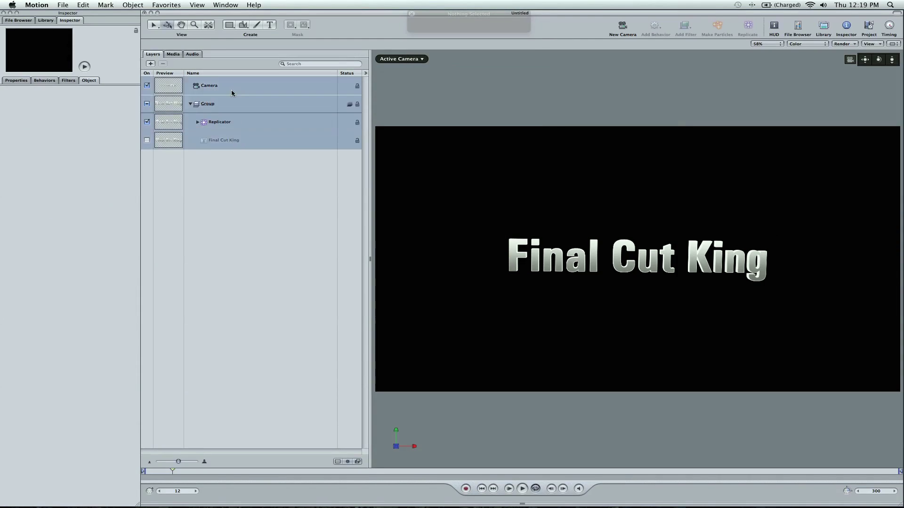
- Delete all layers, add a new camera, and place a 154pt white 'Final Cut King' title near centre
key(Delete)
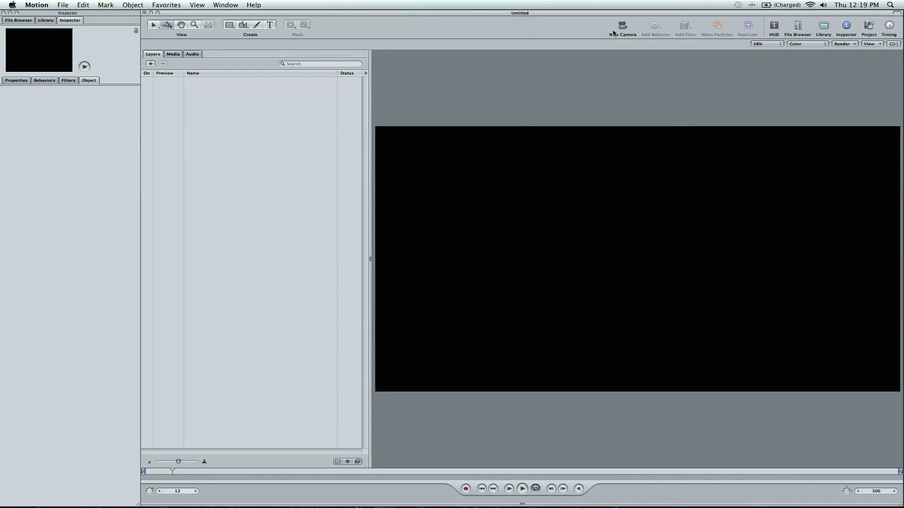
click(621, 29)
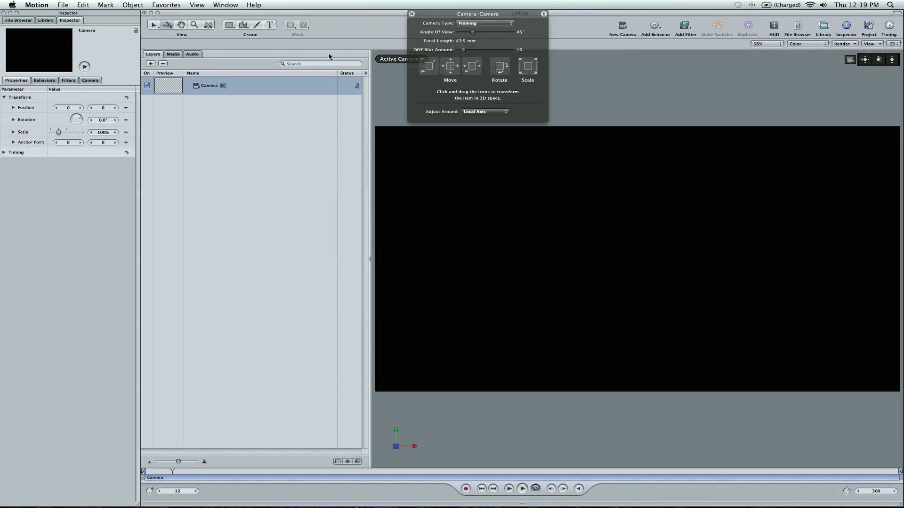
click(269, 25)
click(531, 236)
text(Final Cut King)
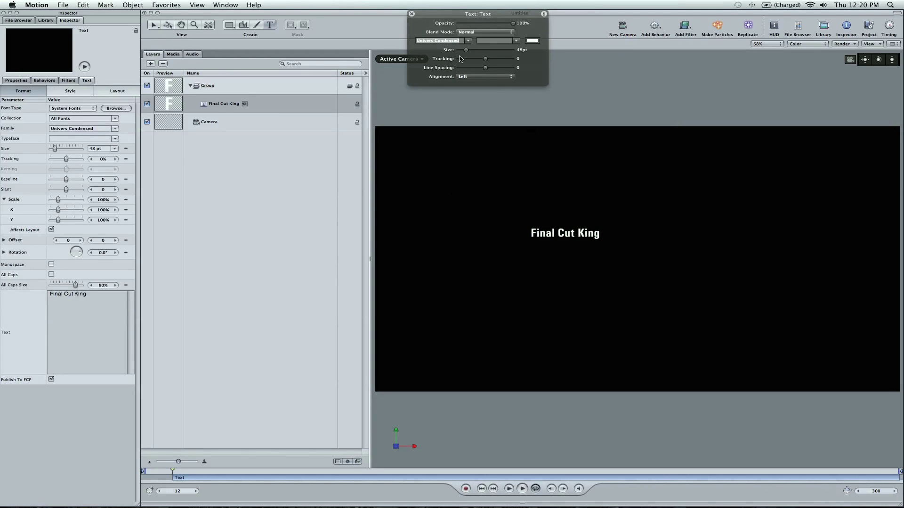
drag(476, 52, 486, 50)
key(Escape)
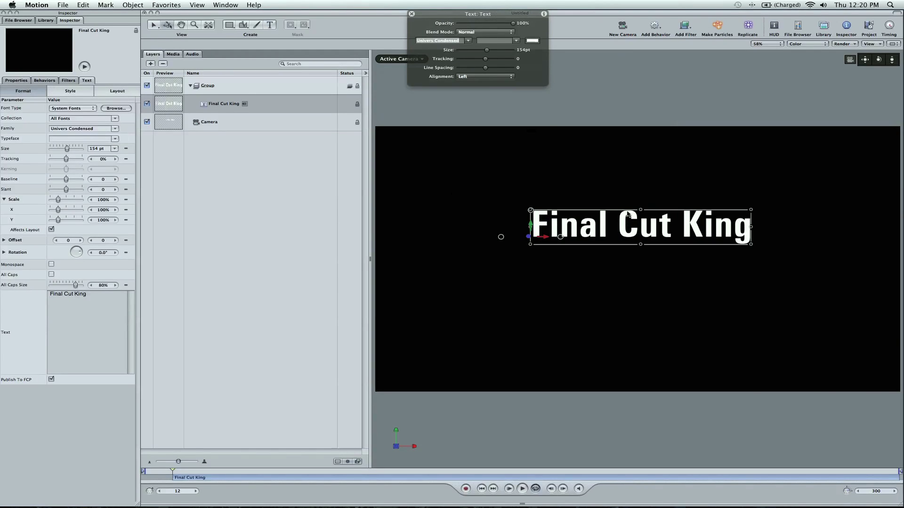
drag(626, 241, 625, 257)
click(581, 223)
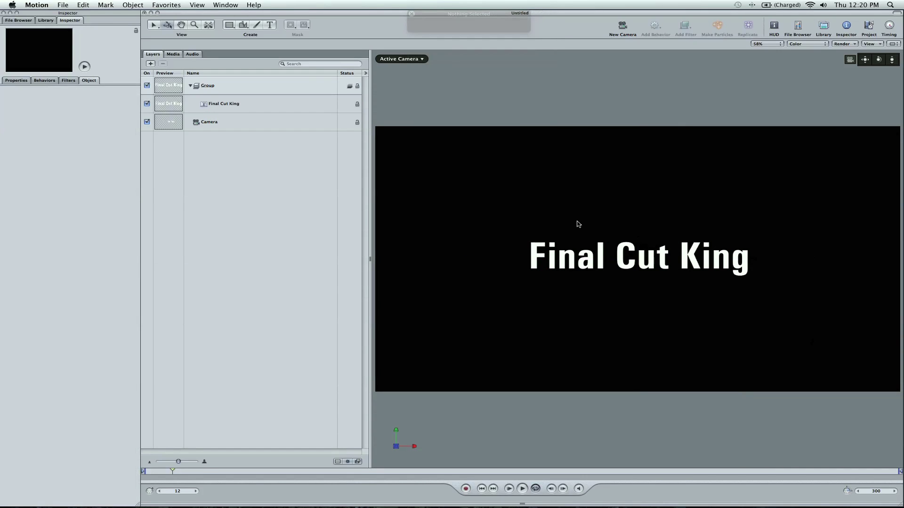
- Replicate the Final Cut King text, make the replicator 3D, and set its shape to Box
click(250, 106)
click(594, 38)
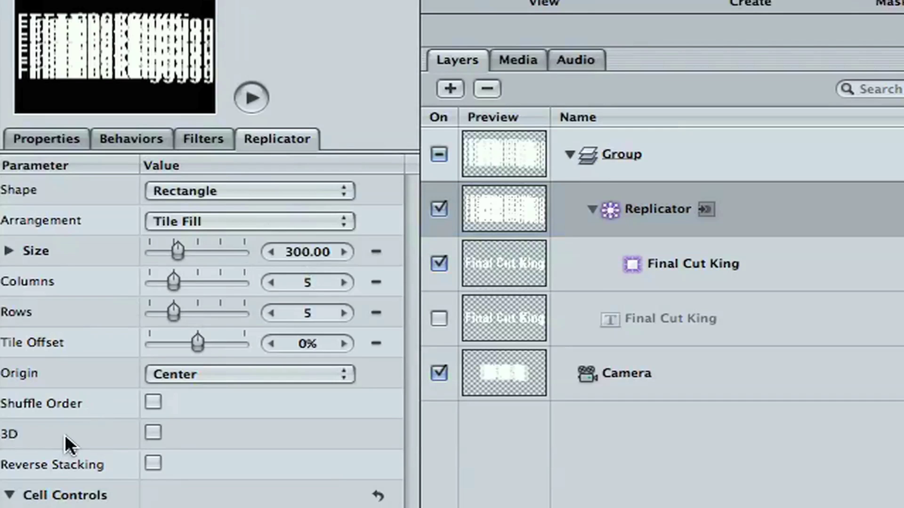
click(153, 432)
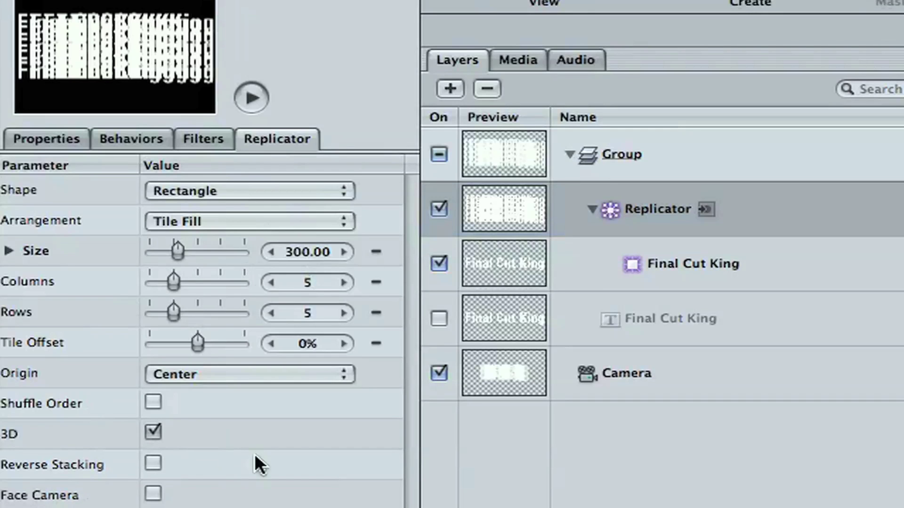
click(213, 191)
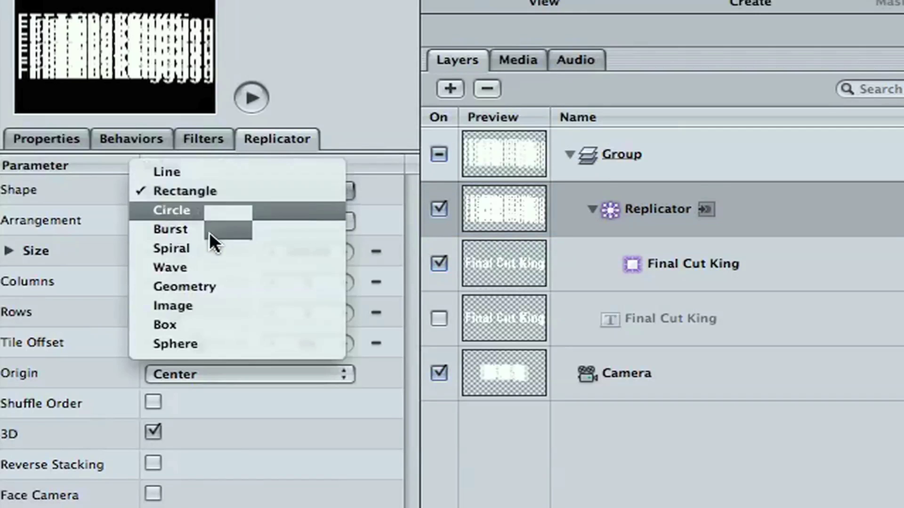
click(189, 324)
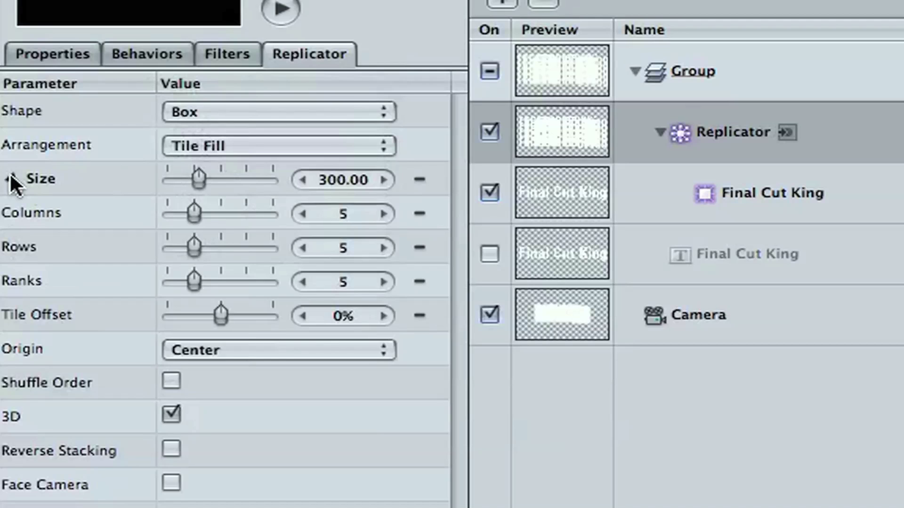
- Set the Box replicator's Size Depth to 32
click(4, 118)
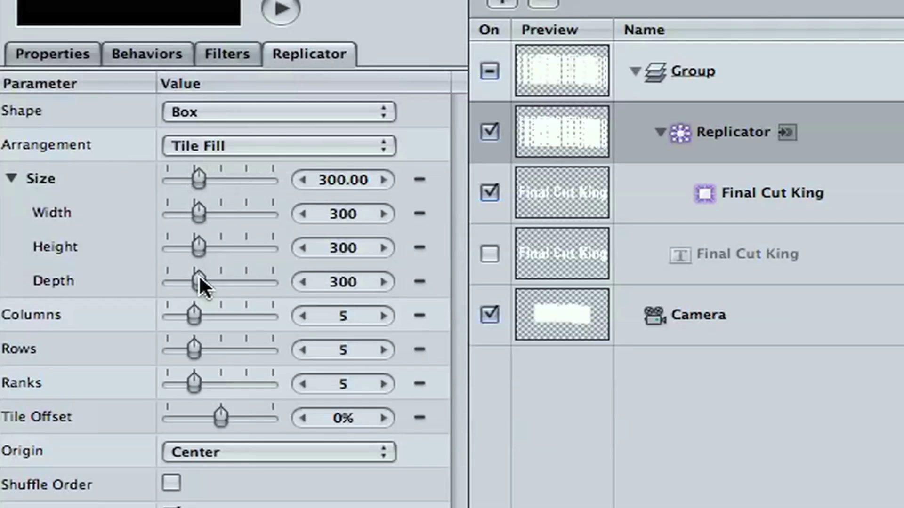
click(351, 282)
text(30)
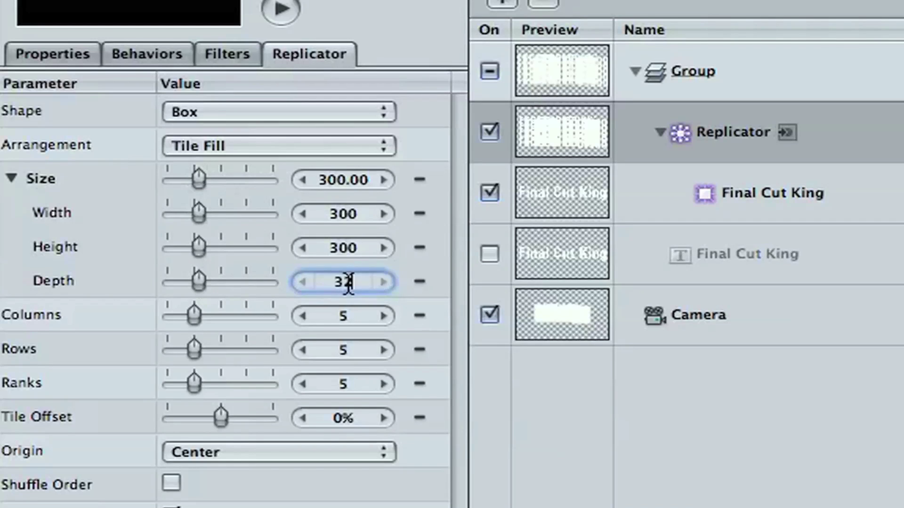
key(Return)
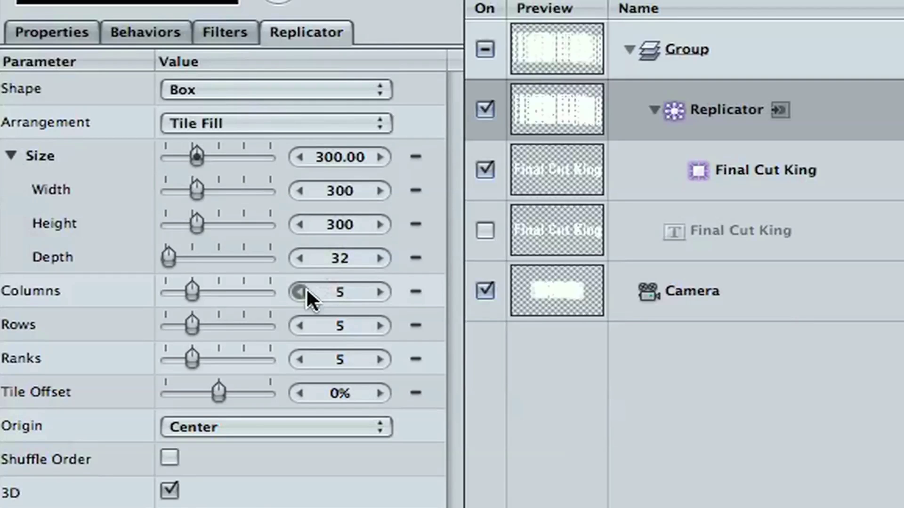
- Reduce columns and rows to 1 and increase ranks to 20, then reselect the Replicator
click(91, 159)
click(91, 159)
click(91, 158)
click(90, 159)
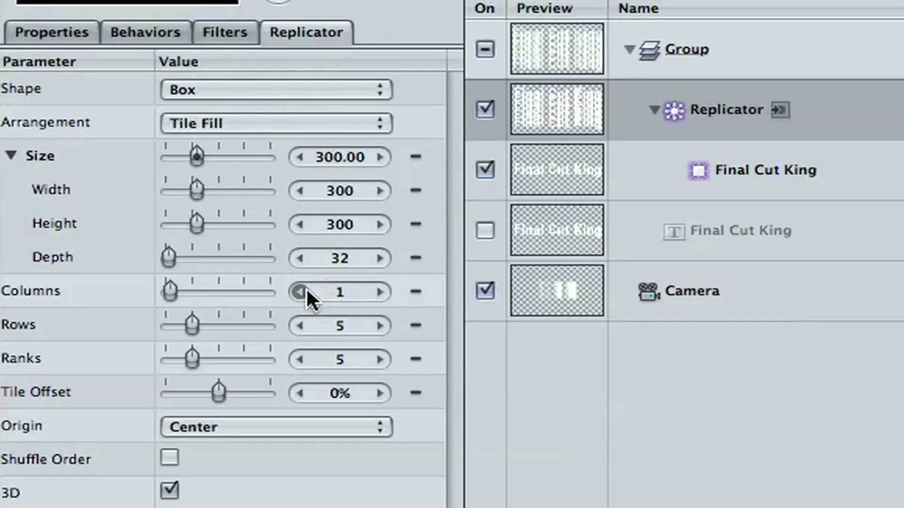
click(306, 324)
click(306, 324)
click(306, 324)
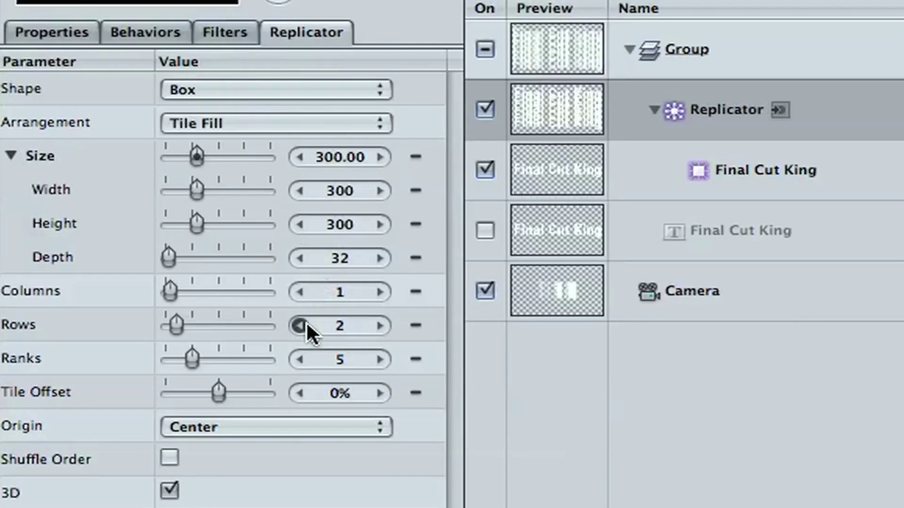
click(307, 324)
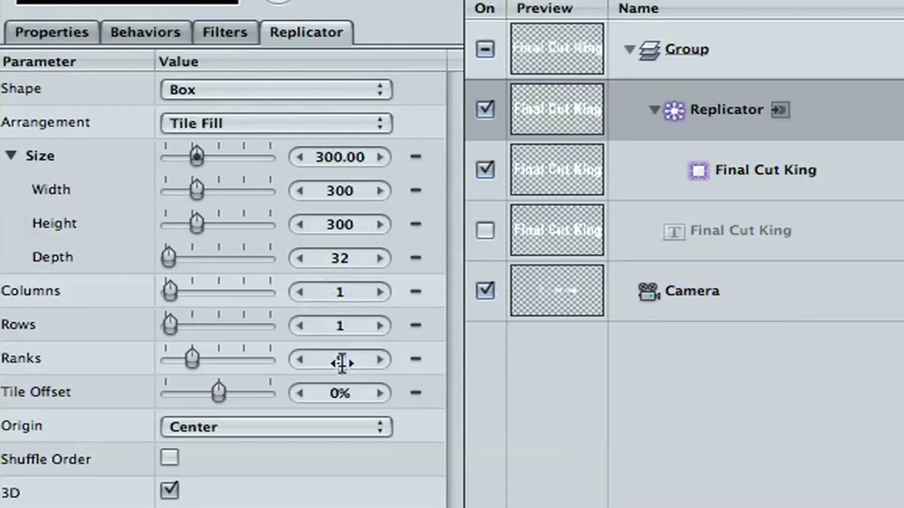
drag(353, 359, 490, 372)
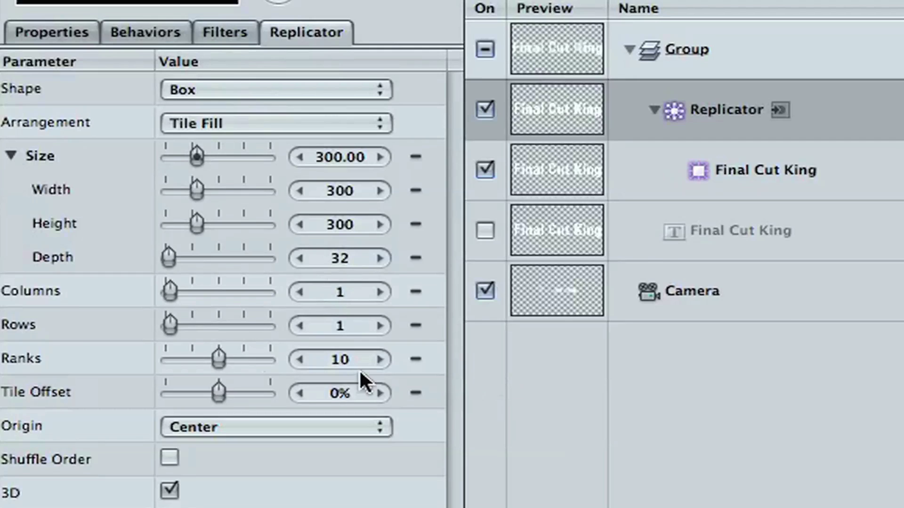
drag(360, 369, 381, 356)
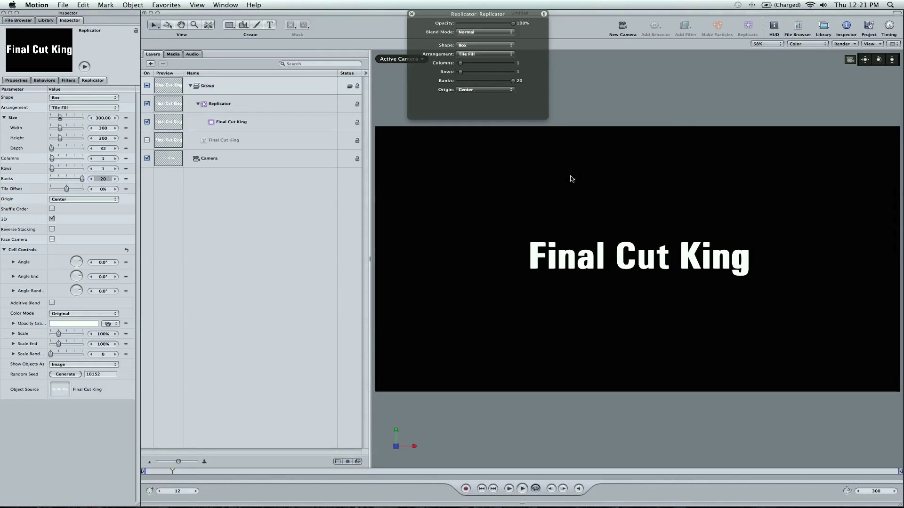
click(571, 179)
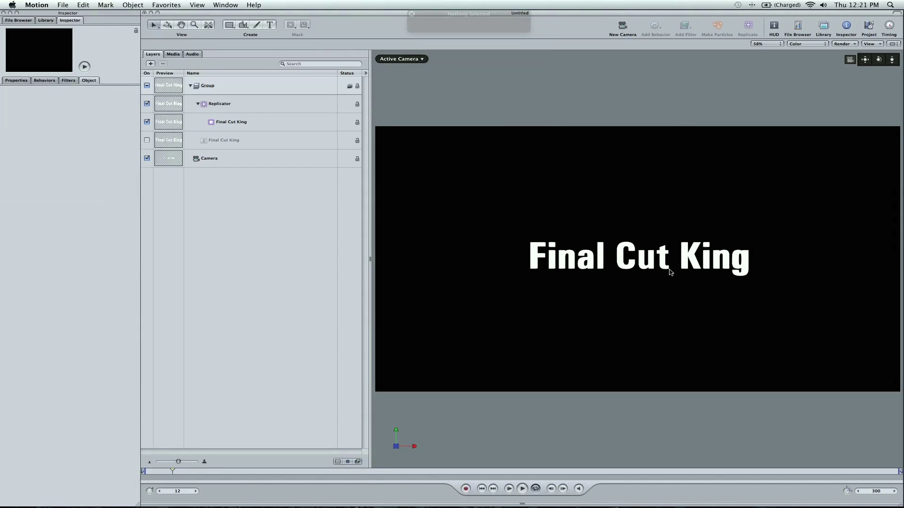
click(288, 107)
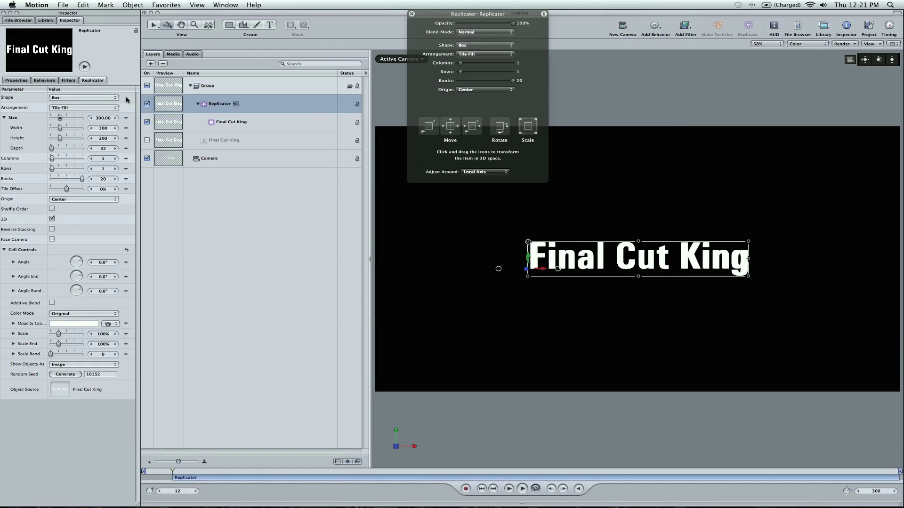
- Fill the text face with the Grayscale gradient, lightening its black end to mid-grey
click(22, 81)
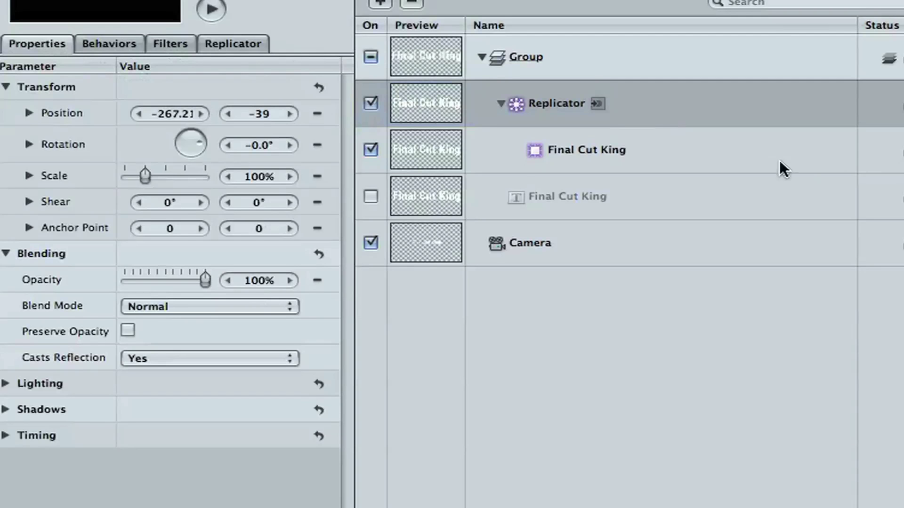
click(625, 199)
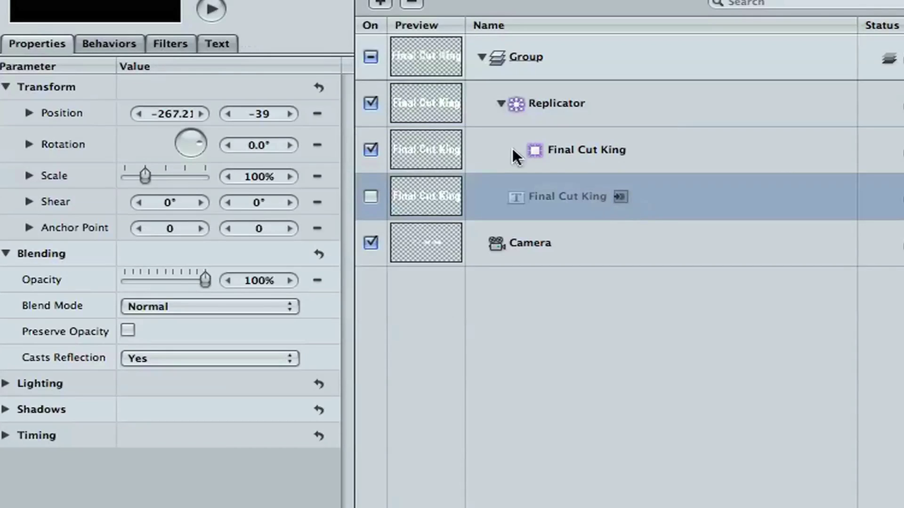
click(220, 44)
click(201, 70)
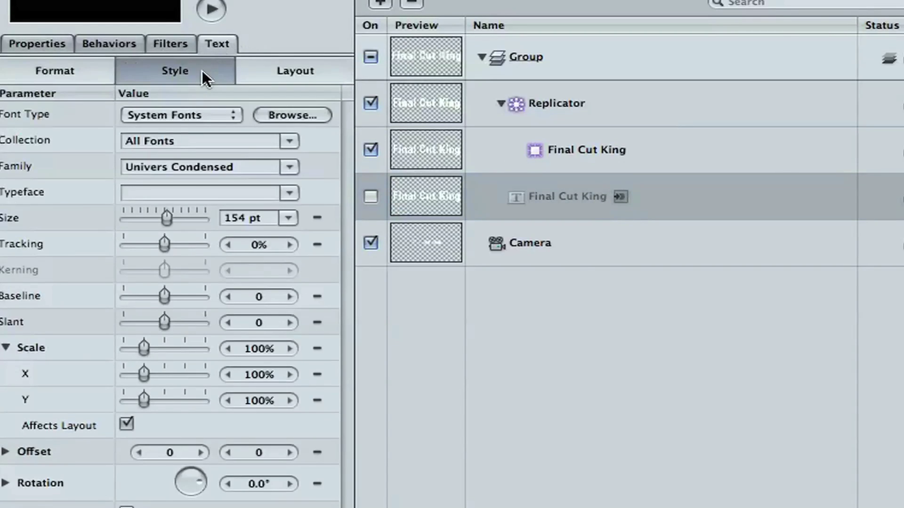
click(165, 167)
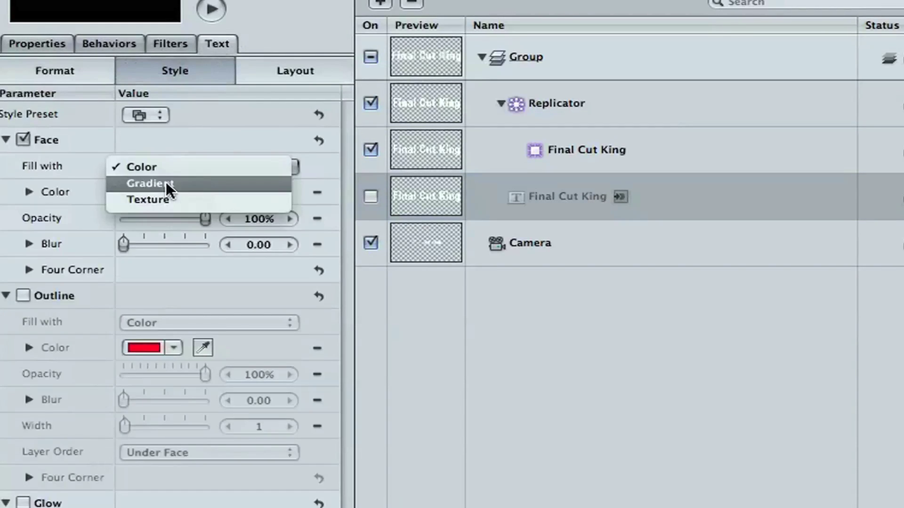
click(165, 181)
click(291, 191)
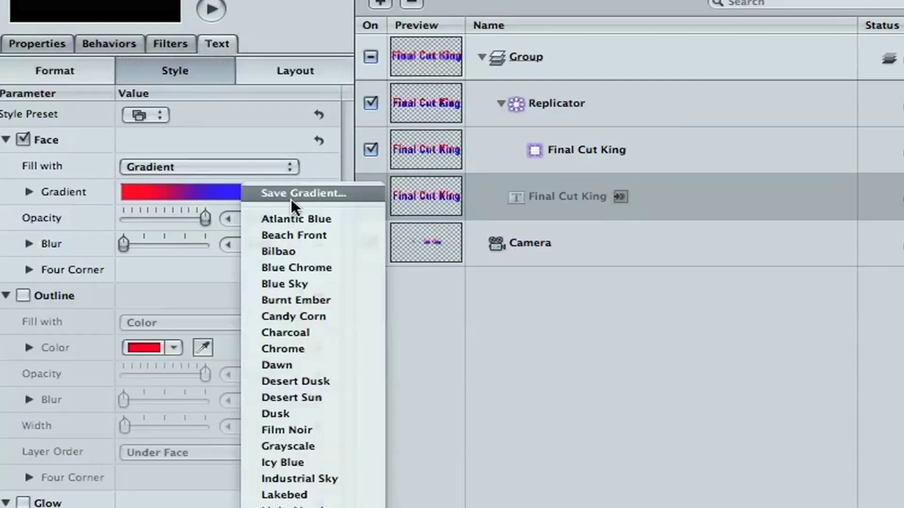
click(315, 441)
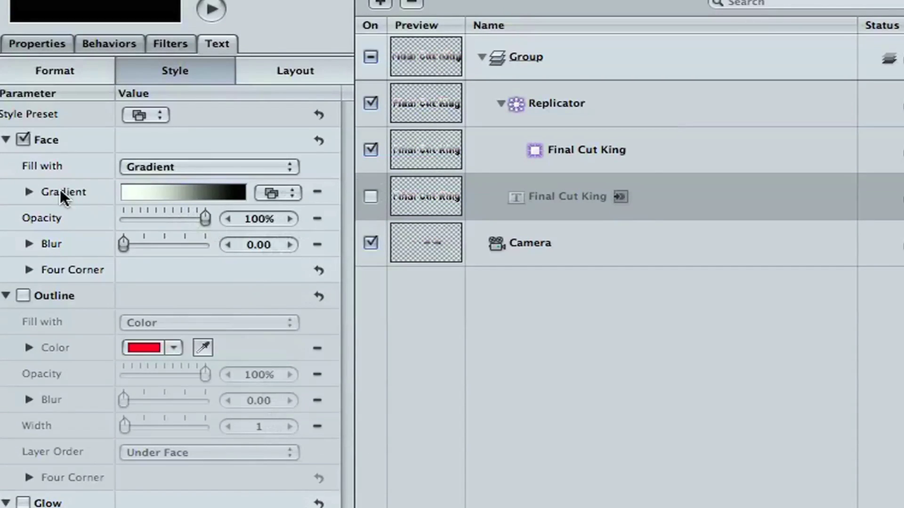
click(29, 190)
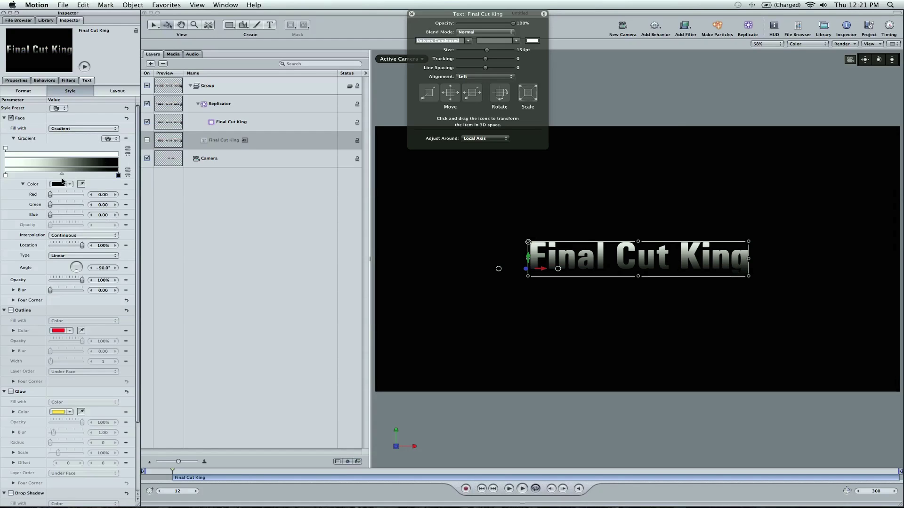
click(61, 183)
drag(315, 399, 317, 391)
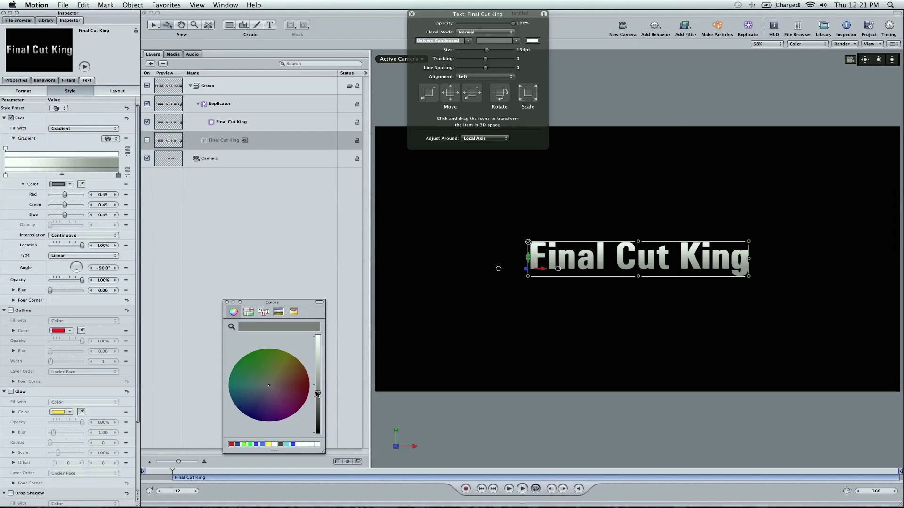
click(226, 302)
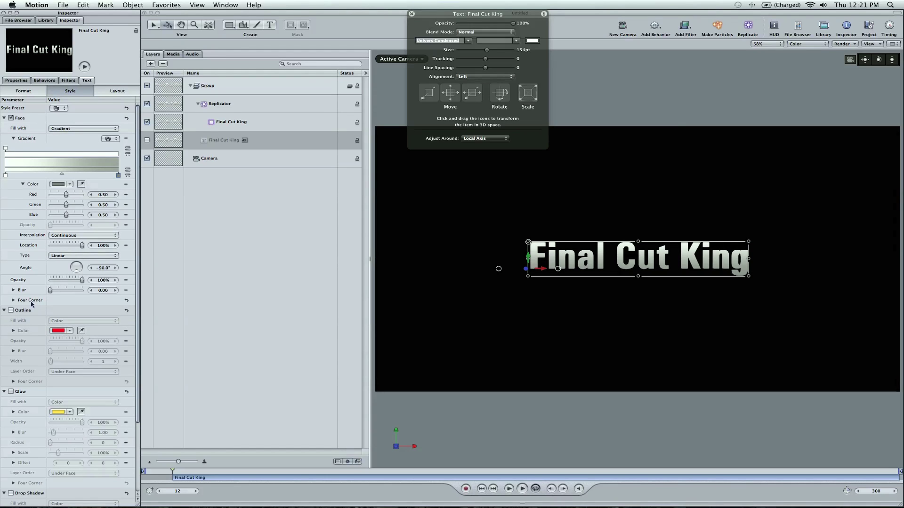
- Enable the text outline and change its colour from red to dark grey
click(11, 310)
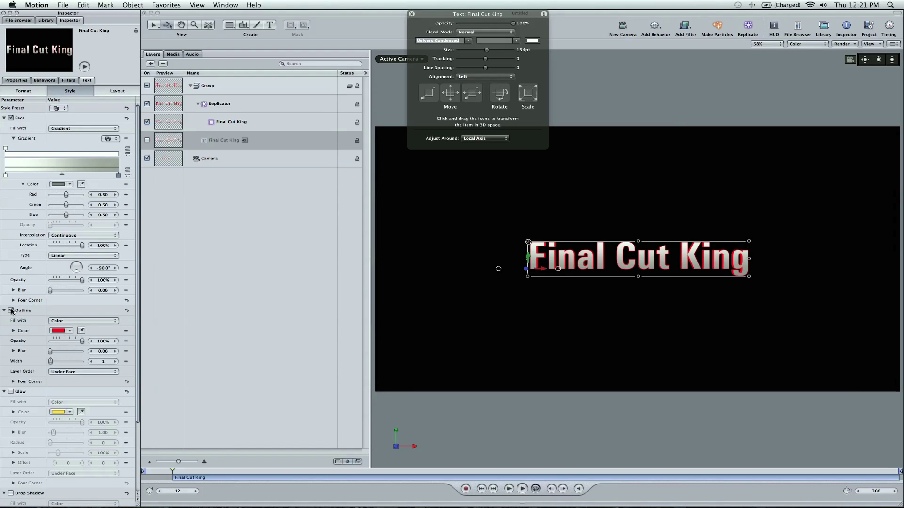
click(59, 332)
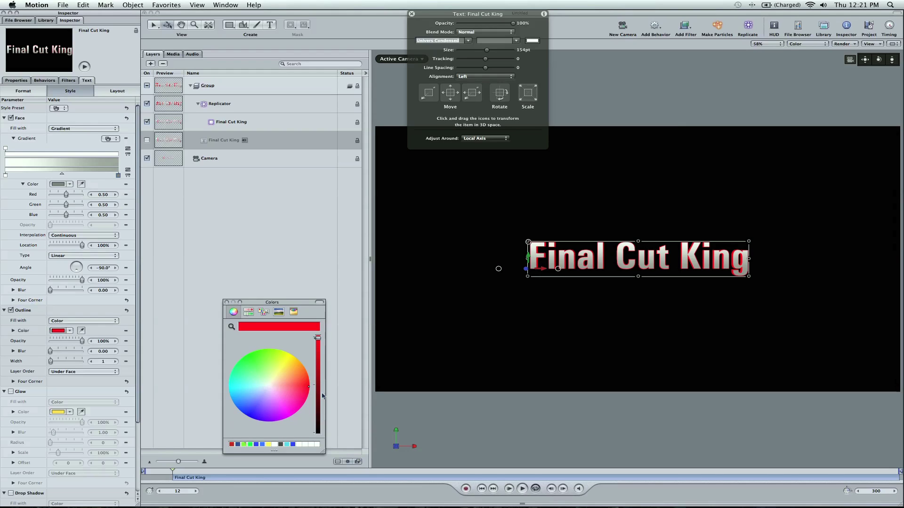
click(268, 384)
drag(316, 390, 318, 401)
- Set the project background colour to white in Project Properties
right_click(618, 162)
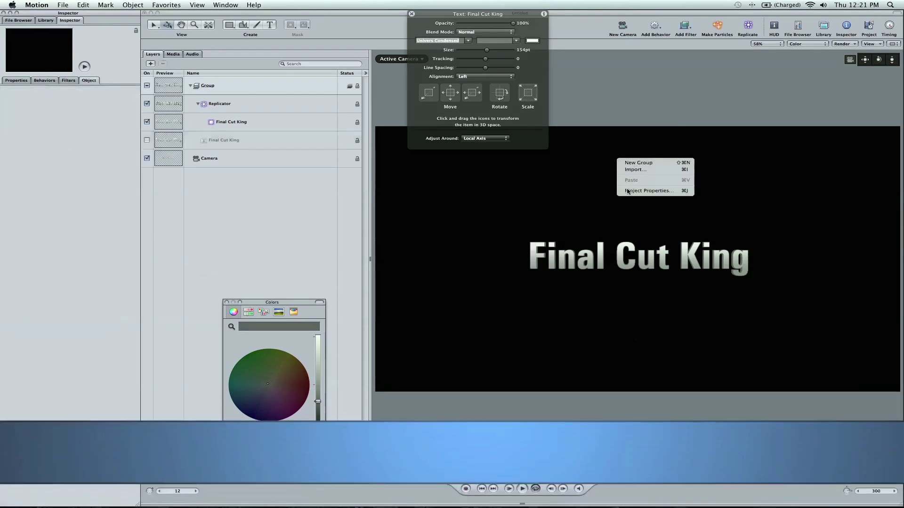
click(640, 191)
click(397, 215)
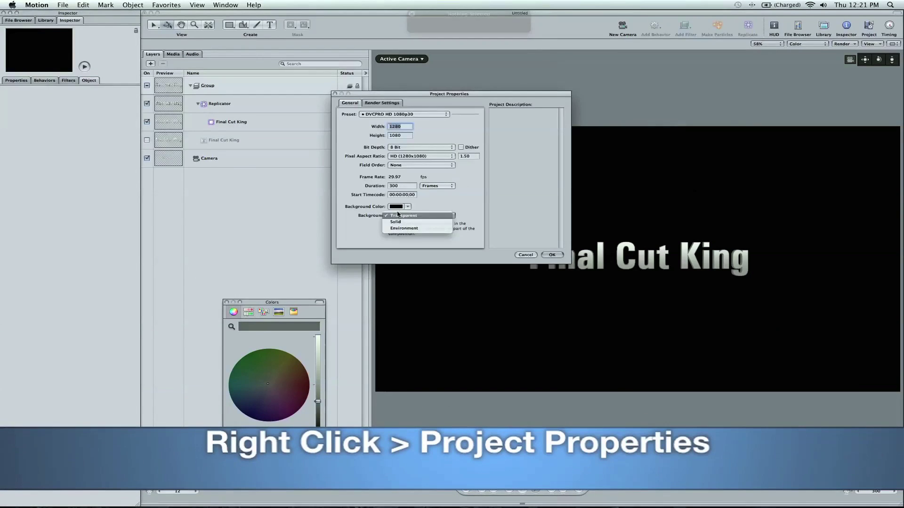
click(398, 215)
click(397, 206)
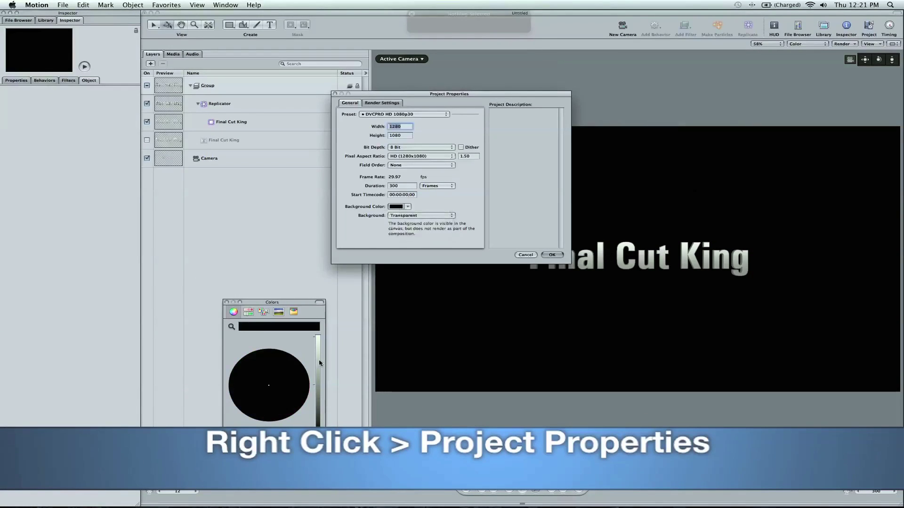
drag(318, 365, 318, 338)
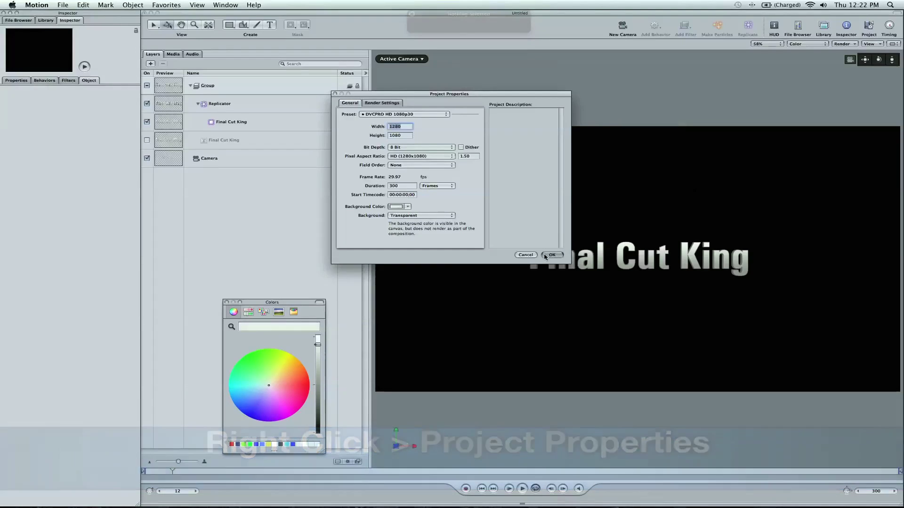
click(547, 255)
click(226, 302)
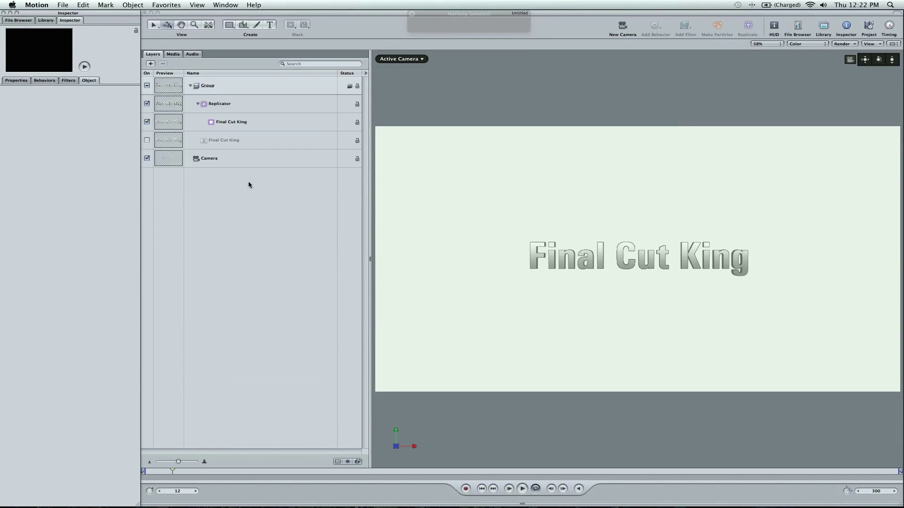
- Darken the gradient's end stop to 0.40 grey and move its midpoint to 42.50%
click(246, 140)
click(118, 175)
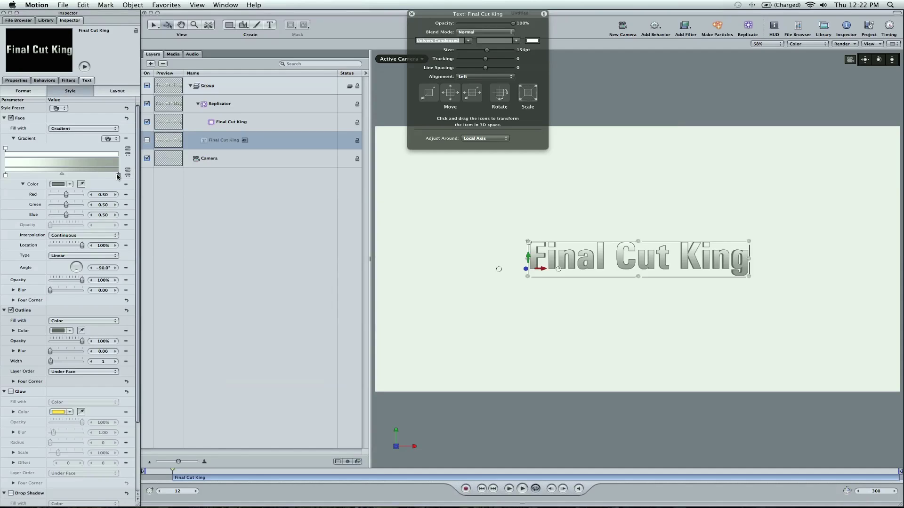
click(58, 184)
drag(317, 391, 318, 401)
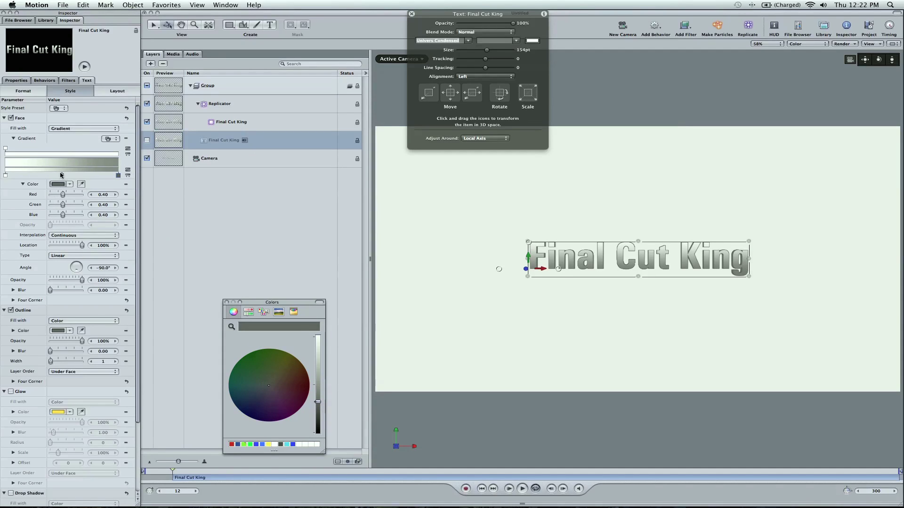
drag(61, 173, 53, 173)
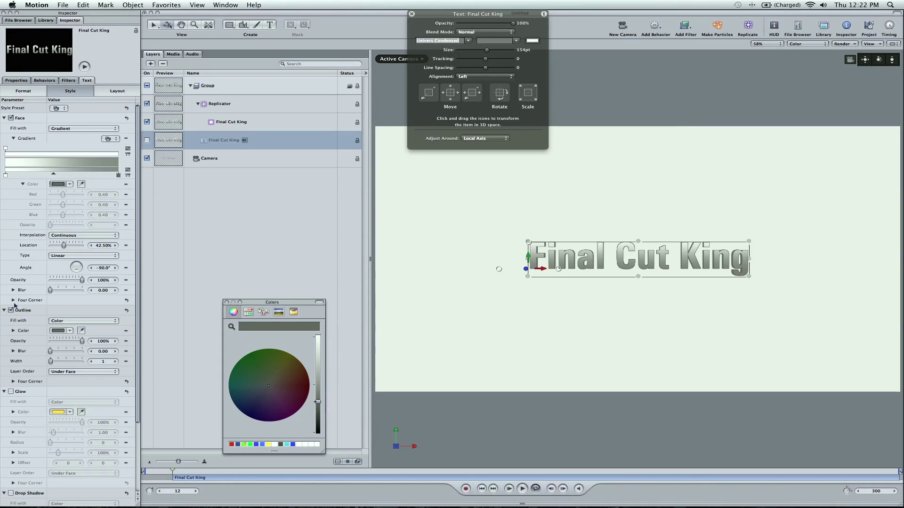
- Darken the text outline colour to near-black
click(62, 332)
drag(317, 415, 318, 420)
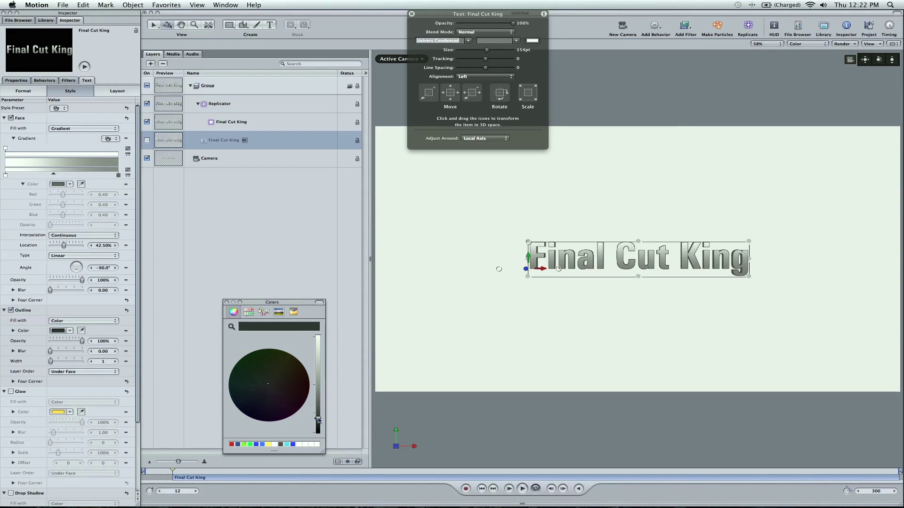
click(226, 302)
click(426, 314)
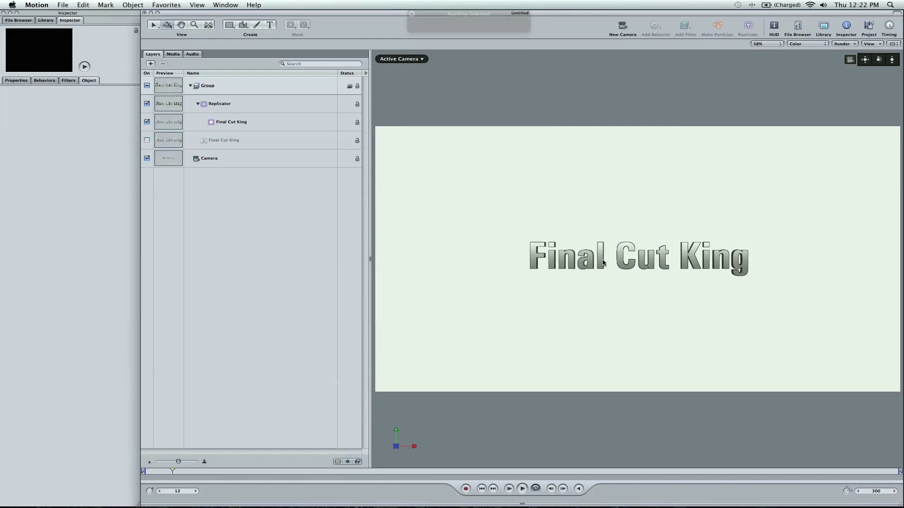
- Dolly the camera closer and pan it to frame the stacked 3D Final Cut King text
click(603, 261)
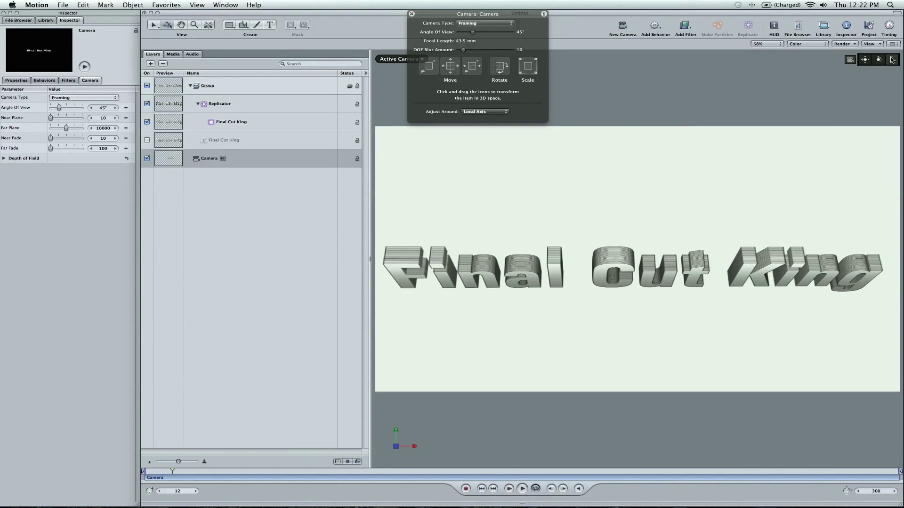
drag(892, 59, 892, 73)
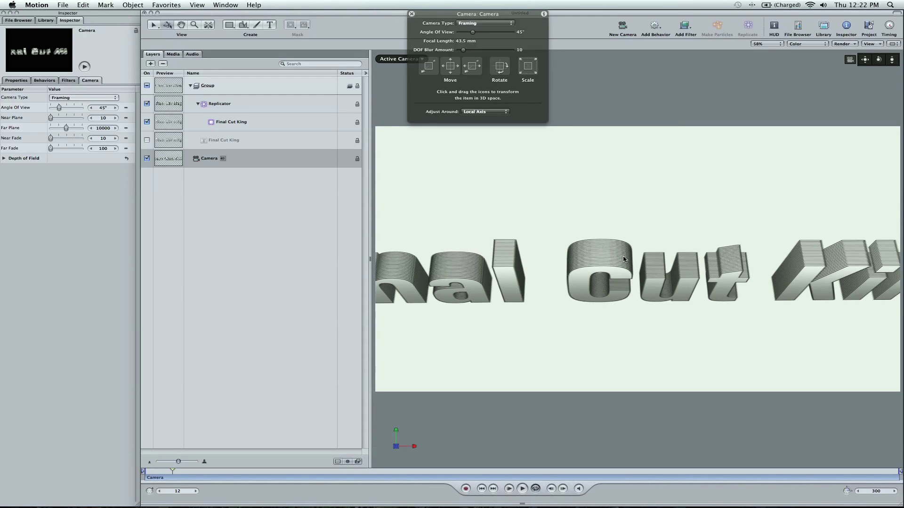
drag(863, 62, 877, 62)
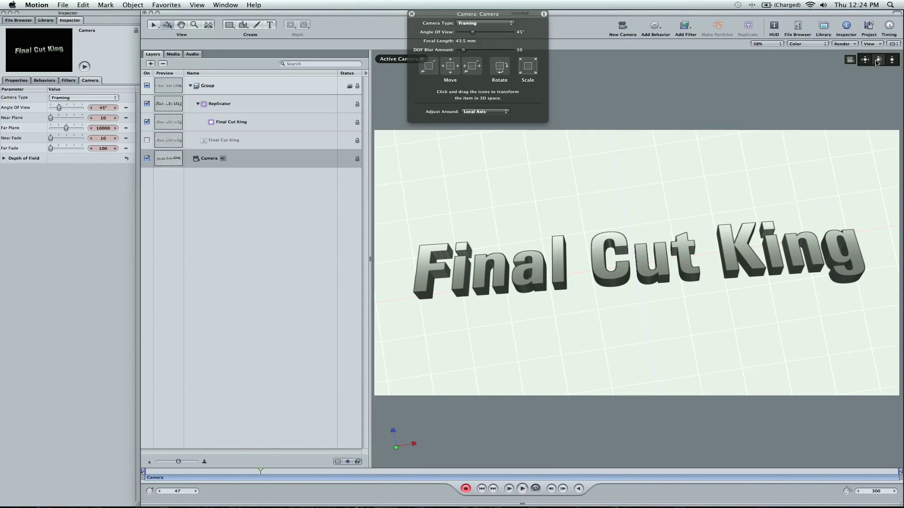